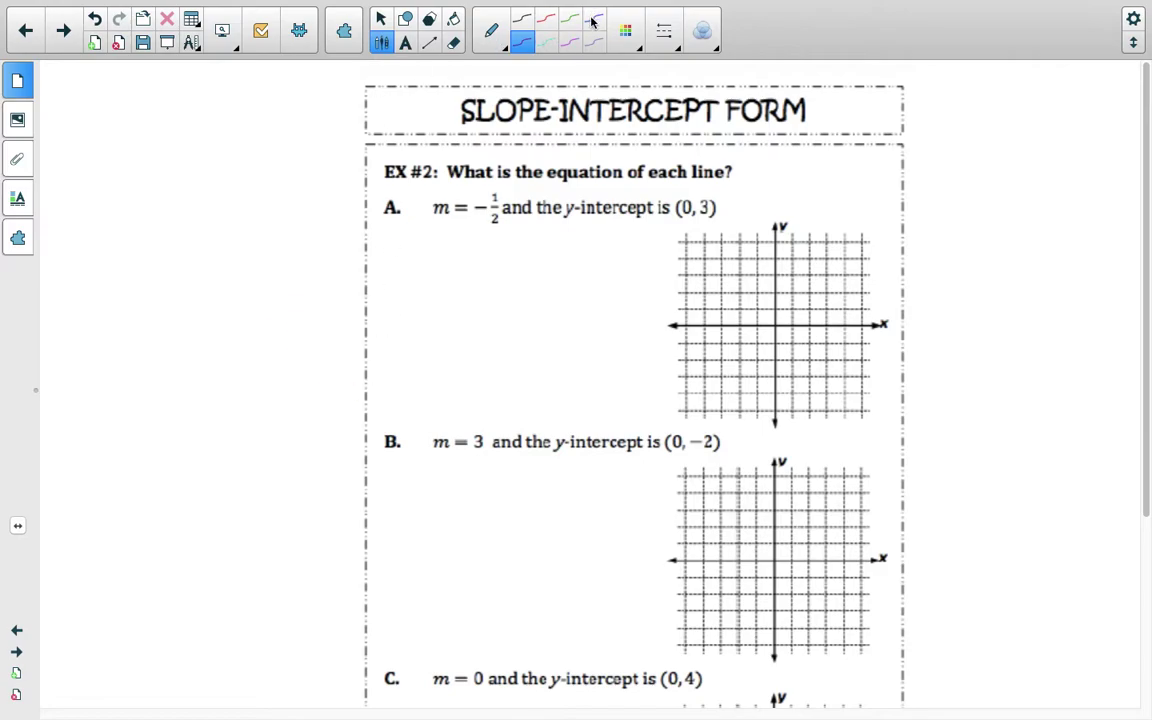
# Circle SLOPE and INTERCEPT in the title with the blue pen
pyautogui.click(527, 19)
pyautogui.moveTo(488, 94)
pyautogui.mouseDown()
pyautogui.moveTo(453, 114)
pyautogui.moveTo(487, 130)
pyautogui.moveTo(553, 119)
pyautogui.moveTo(546, 90)
pyautogui.moveTo(470, 88)
pyautogui.mouseUp()
pyautogui.moveTo(600, 92)
pyautogui.mouseDown()
pyautogui.moveTo(572, 123)
pyautogui.moveTo(682, 133)
pyautogui.moveTo(719, 120)
pyautogui.moveTo(690, 90)
pyautogui.moveTo(627, 80)
pyautogui.mouseUp()
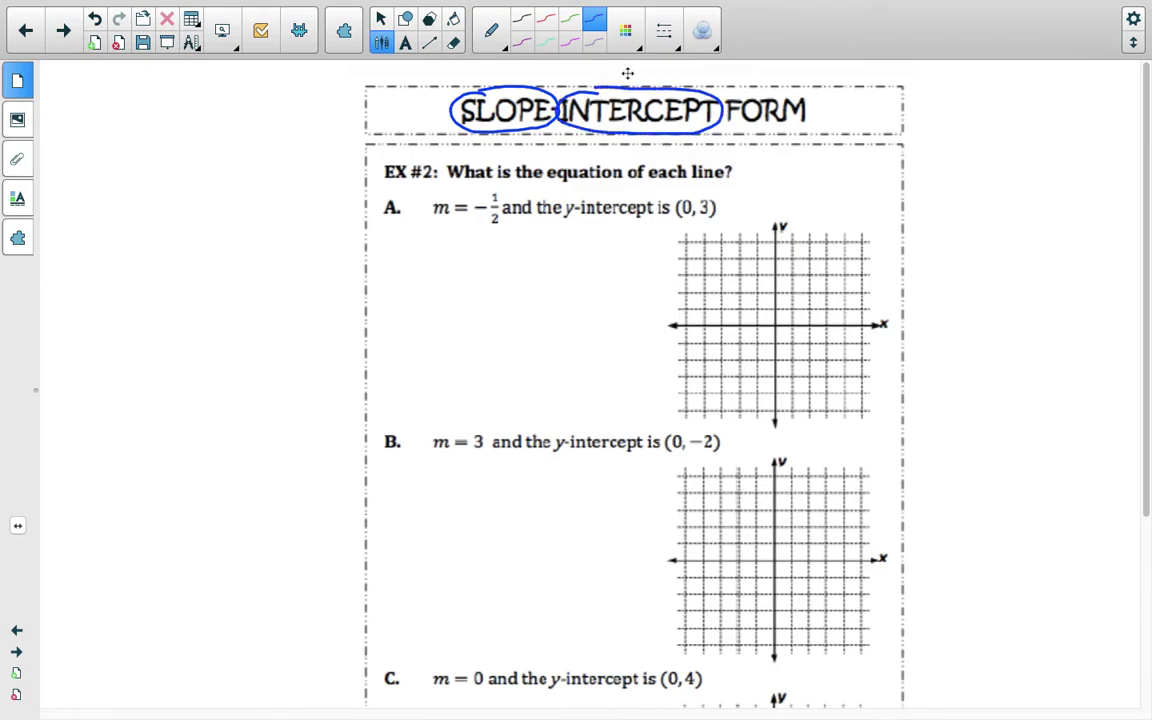
# Write y = mx + b in purple beside the question
pyautogui.click(522, 45)
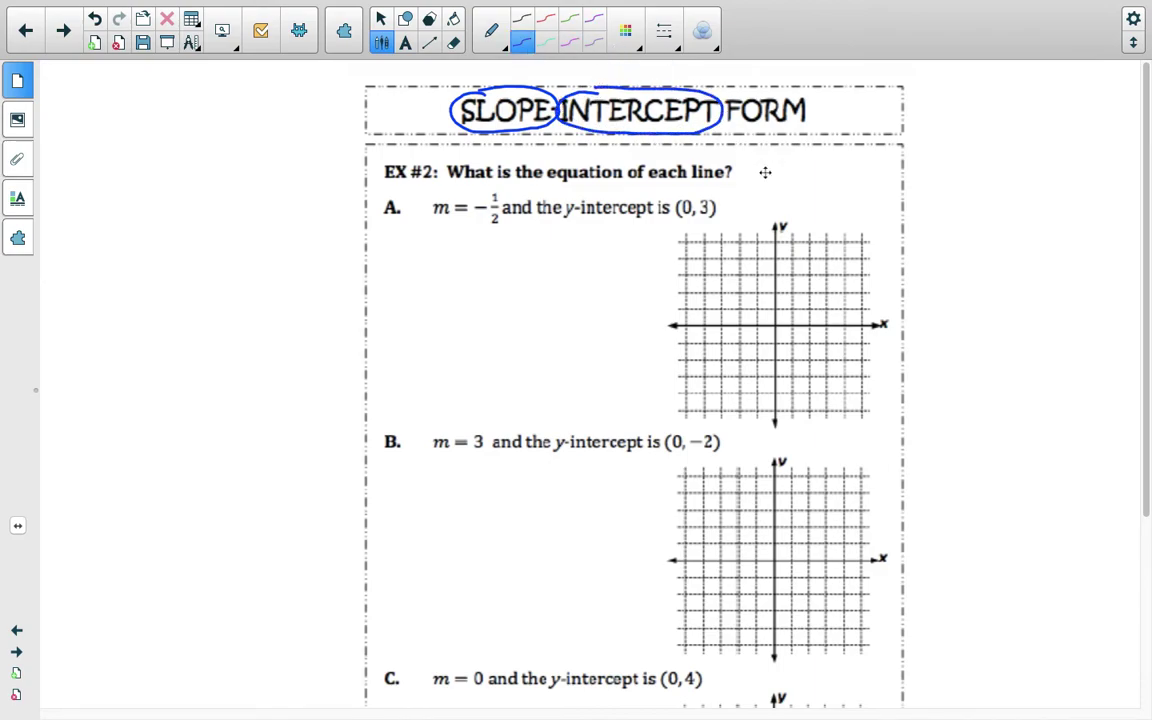
pyautogui.moveTo(755, 158)
pyautogui.mouseDown()
pyautogui.moveTo(762, 183)
pyautogui.moveTo(785, 164)
pyautogui.mouseUp()
pyautogui.moveTo(773, 172)
pyautogui.mouseDown()
pyautogui.moveTo(840, 163)
pyautogui.moveTo(851, 150)
pyautogui.moveTo(867, 163)
pyautogui.moveTo(800, 152)
pyautogui.mouseUp()
# In blue, label SLOPE as m and INTERCEPT as b, circling b in the formula
pyautogui.click(594, 19)
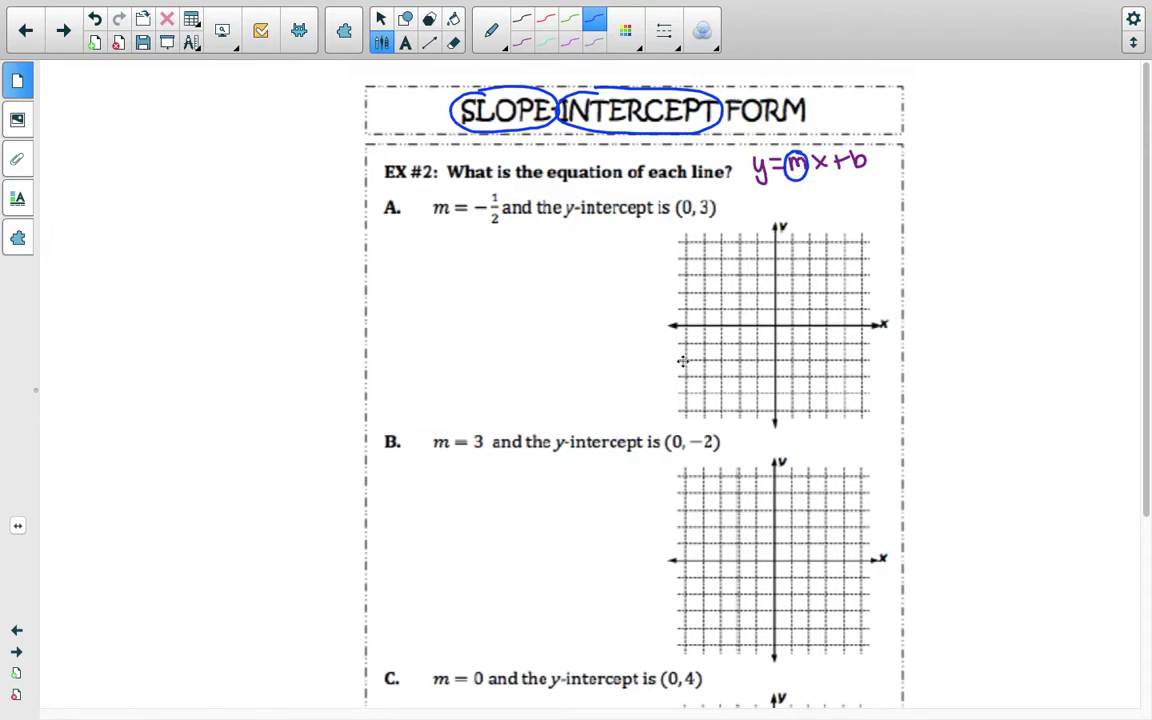
pyautogui.moveTo(450, 100); pyautogui.dragTo(413, 110)
pyautogui.moveTo(858, 146)
pyautogui.mouseDown()
pyautogui.moveTo(862, 177)
pyautogui.moveTo(860, 147)
pyautogui.mouseUp()
pyautogui.moveTo(717, 90)
pyautogui.mouseDown()
pyautogui.moveTo(748, 75)
pyautogui.moveTo(760, 88)
pyautogui.moveTo(766, 73)
pyautogui.moveTo(792, 78)
pyautogui.mouseUp()
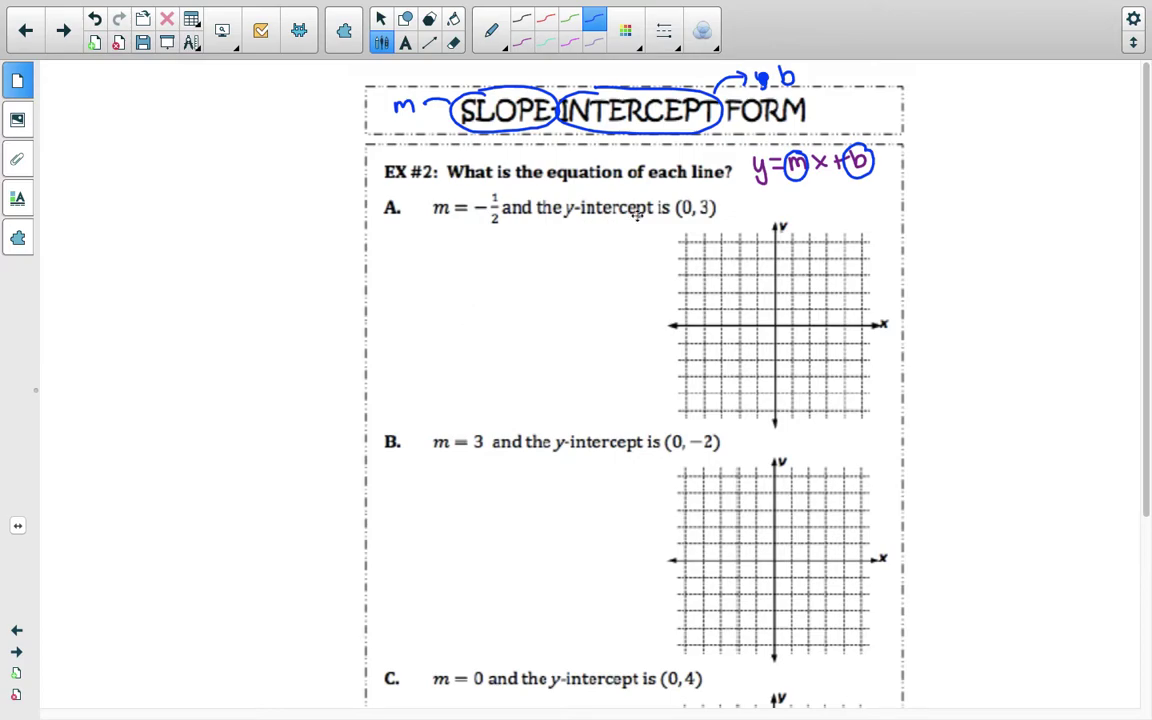
# Write m = -1/2 and b = 3 under Example A with the magenta pen
pyautogui.click(592, 44)
pyautogui.click(572, 45)
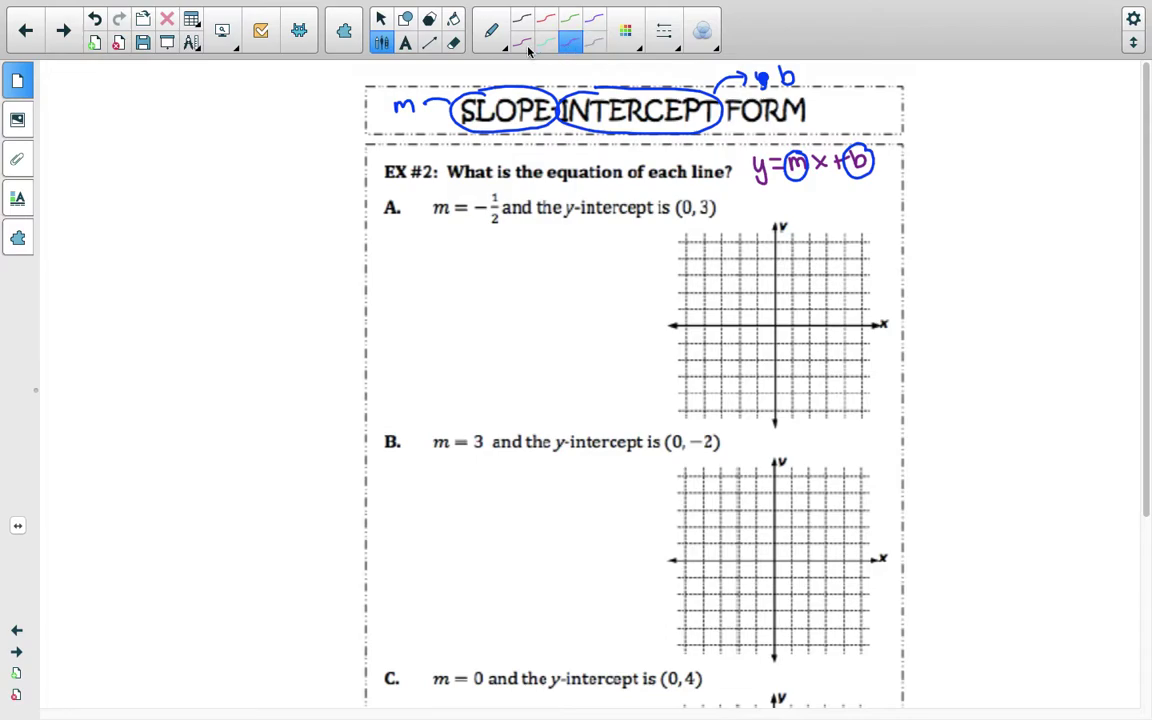
pyautogui.moveTo(384, 258)
pyautogui.mouseDown()
pyautogui.moveTo(396, 248)
pyautogui.moveTo(403, 257)
pyautogui.mouseUp()
pyautogui.moveTo(409, 249); pyautogui.dragTo(420, 254)
pyautogui.moveTo(424, 252)
pyautogui.mouseDown()
pyautogui.moveTo(449, 235)
pyautogui.moveTo(456, 266)
pyautogui.mouseUp()
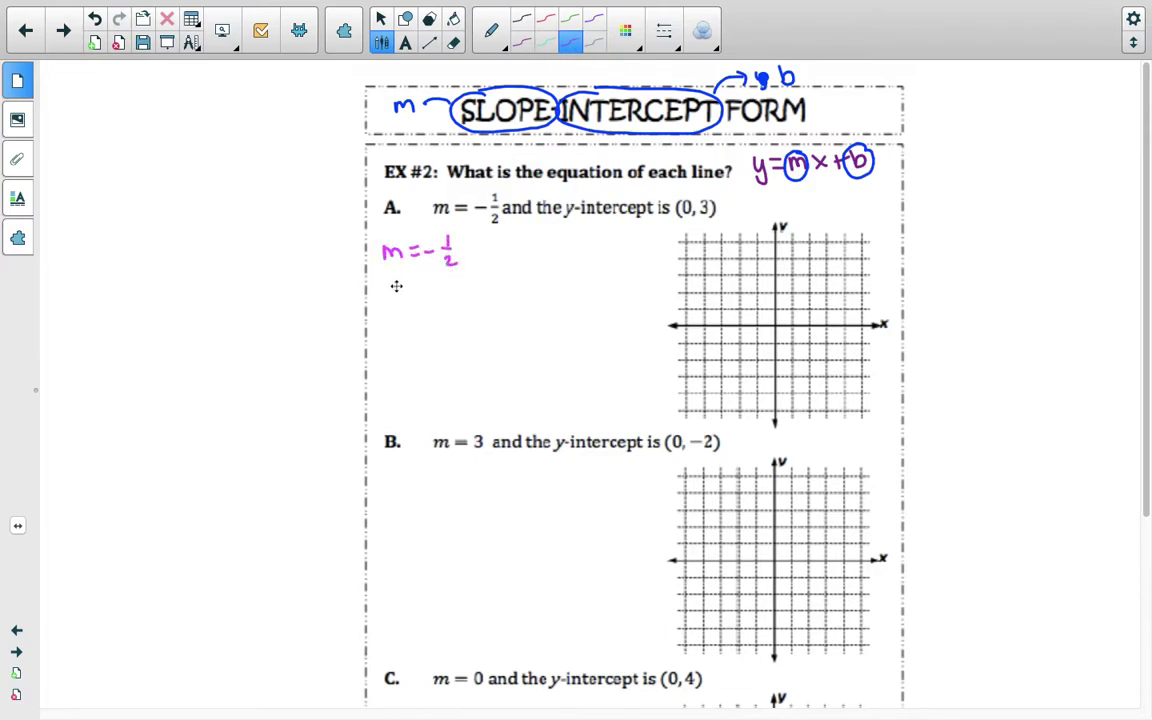
pyautogui.moveTo(386, 288)
pyautogui.mouseDown()
pyautogui.moveTo(390, 308)
pyautogui.moveTo(418, 296)
pyautogui.mouseUp()
pyautogui.moveTo(408, 302); pyautogui.dragTo(419, 302)
pyautogui.moveTo(431, 291); pyautogui.dragTo(431, 311)
# In red, write y = -1/2x + 3 and plot the y-intercept (0, 3) on graph A
pyautogui.click(548, 20)
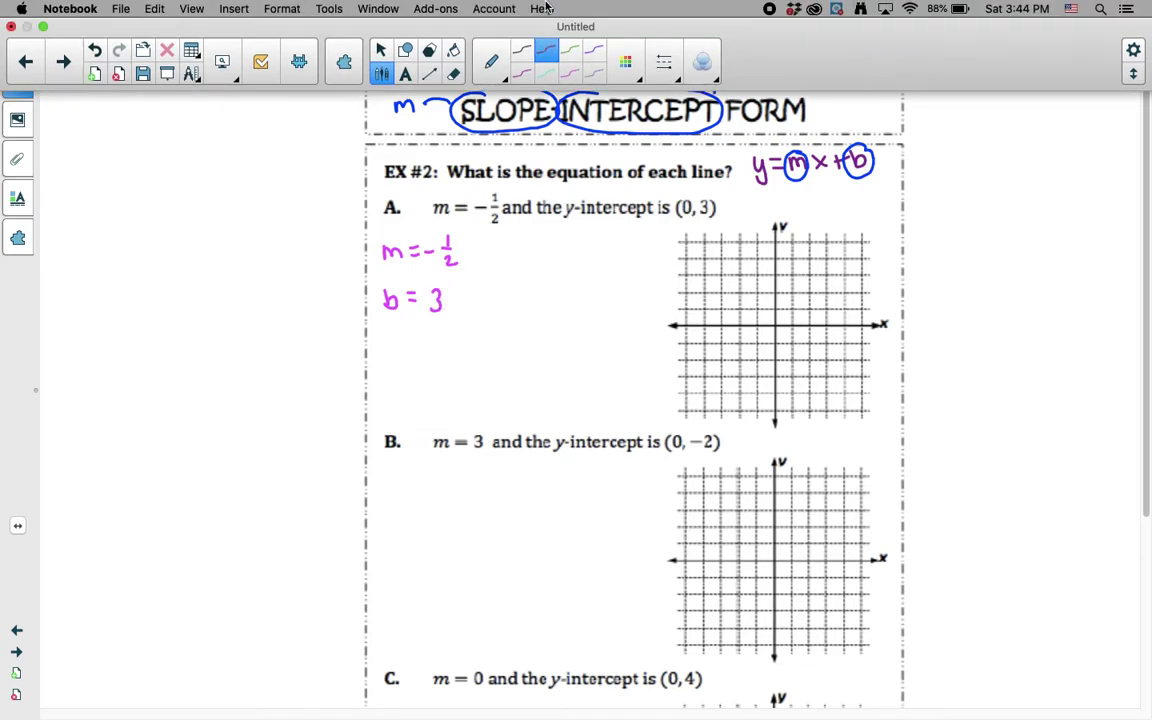
pyautogui.moveTo(434, 347)
pyautogui.mouseDown()
pyautogui.moveTo(438, 384)
pyautogui.moveTo(467, 352)
pyautogui.moveTo(503, 358)
pyautogui.moveTo(506, 376)
pyautogui.moveTo(530, 362)
pyautogui.moveTo(518, 362)
pyautogui.mouseUp()
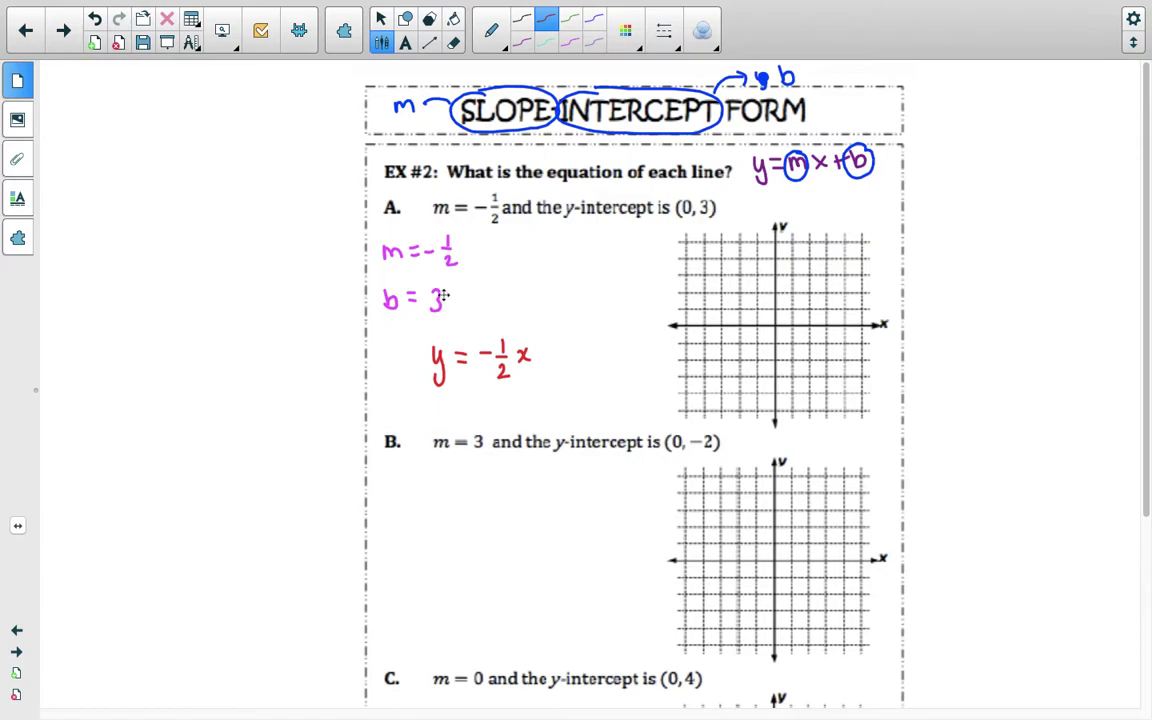
pyautogui.moveTo(541, 356); pyautogui.dragTo(556, 356)
pyautogui.moveTo(549, 347)
pyautogui.mouseDown()
pyautogui.moveTo(549, 364)
pyautogui.moveTo(577, 354)
pyautogui.moveTo(566, 367)
pyautogui.mouseUp()
pyautogui.moveTo(778, 280); pyautogui.dragTo(776, 275)
pyautogui.click(593, 21)
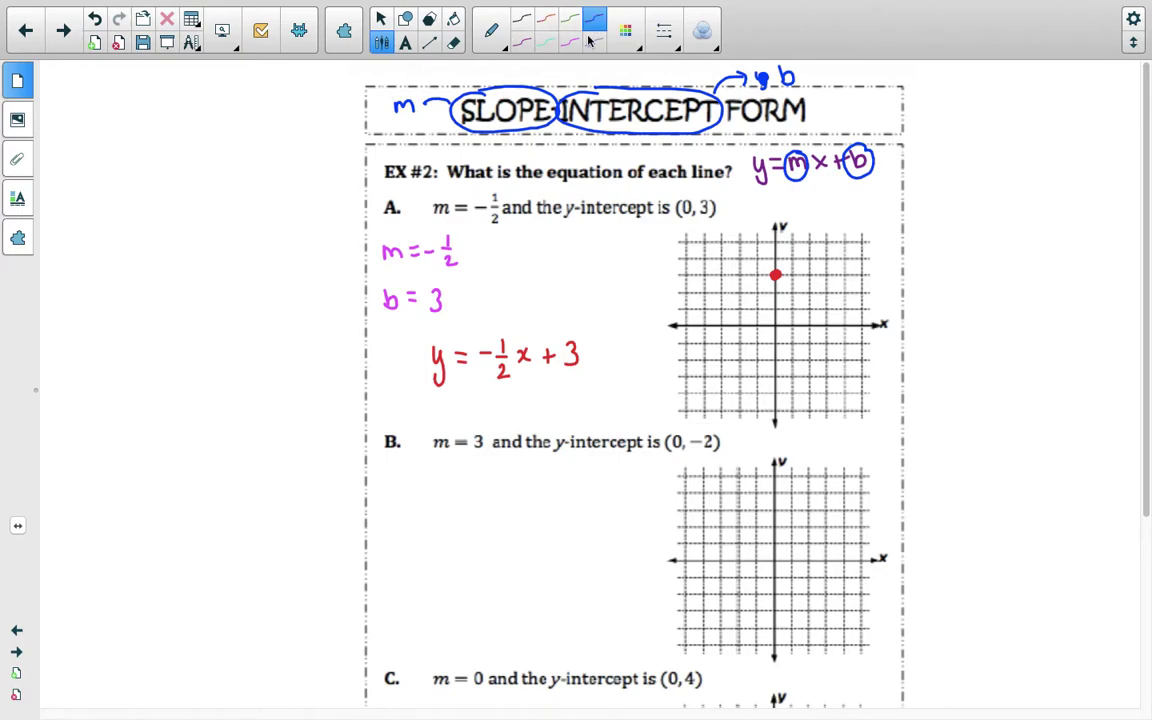
# Rewrite Example A's slope in blue beside m = -1/2 as -1/2 = 1/-2
pyautogui.moveTo(489, 246); pyautogui.dragTo(499, 246)
pyautogui.moveTo(489, 253)
pyautogui.mouseDown()
pyautogui.moveTo(528, 245)
pyautogui.moveTo(545, 256)
pyautogui.moveTo(539, 272)
pyautogui.moveTo(577, 246)
pyautogui.moveTo(620, 252)
pyautogui.moveTo(603, 267)
pyautogui.mouseUp()
pyautogui.moveTo(607, 261); pyautogui.dragTo(621, 274)
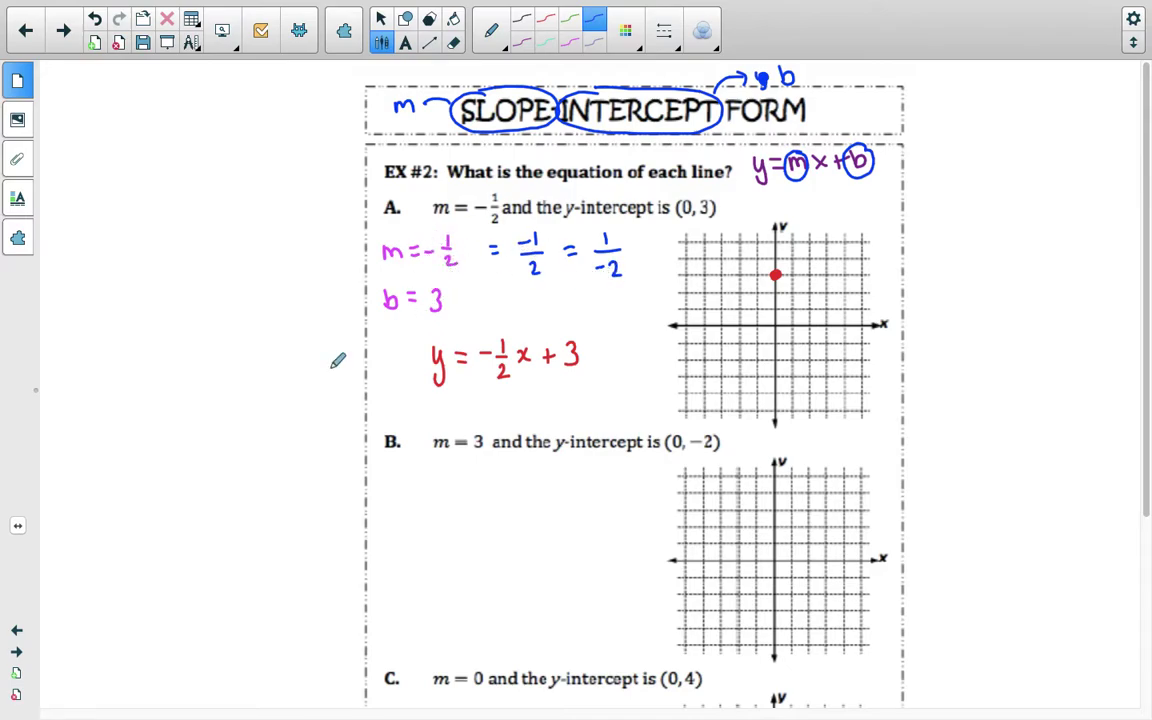
# Re-mark the y-intercept point (0, 3) on graph A with the red pen
pyautogui.click(545, 18)
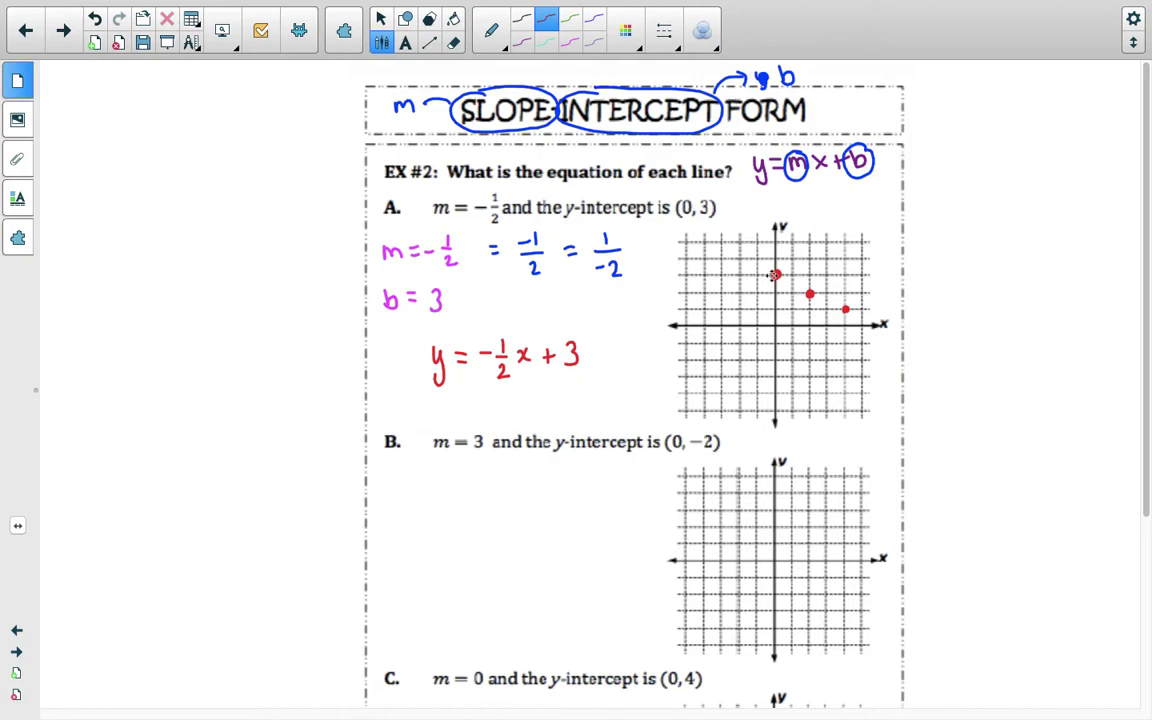
pyautogui.click(776, 273)
# Plot another point on graph A and draw the red line through all points with arrowheads at both ends
pyautogui.click(740, 259)
pyautogui.moveTo(687, 232); pyautogui.dragTo(890, 333)
pyautogui.moveTo(687, 232); pyautogui.dragTo(700, 229)
pyautogui.moveTo(884, 326)
pyautogui.mouseDown()
pyautogui.moveTo(896, 336)
pyautogui.moveTo(886, 342)
pyautogui.mouseUp()
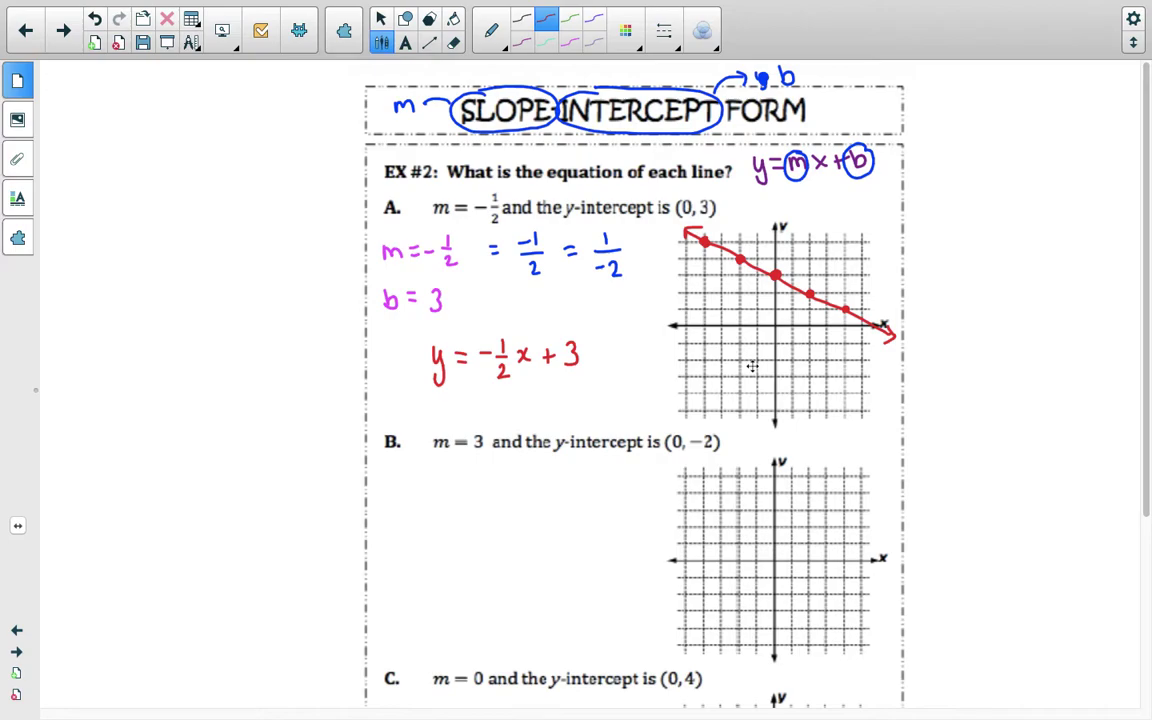
pyautogui.scroll(-3, 752, 366)
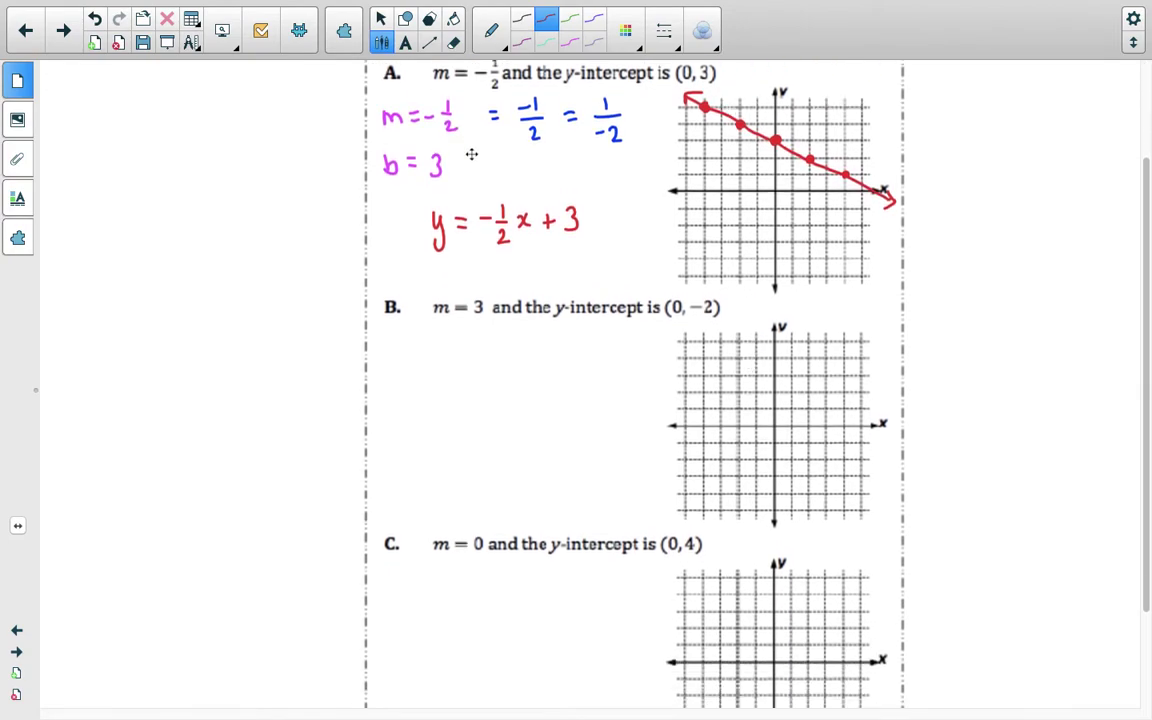
# Write m = 3 and b = -2 under Example B with the magenta pen
pyautogui.click(570, 42)
pyautogui.moveTo(386, 341)
pyautogui.mouseDown()
pyautogui.moveTo(386, 355)
pyautogui.moveTo(406, 356)
pyautogui.mouseUp()
pyautogui.moveTo(441, 341)
pyautogui.mouseDown()
pyautogui.moveTo(401, 396)
pyautogui.moveTo(426, 384)
pyautogui.mouseUp()
pyautogui.moveTo(414, 391); pyautogui.dragTo(426, 391)
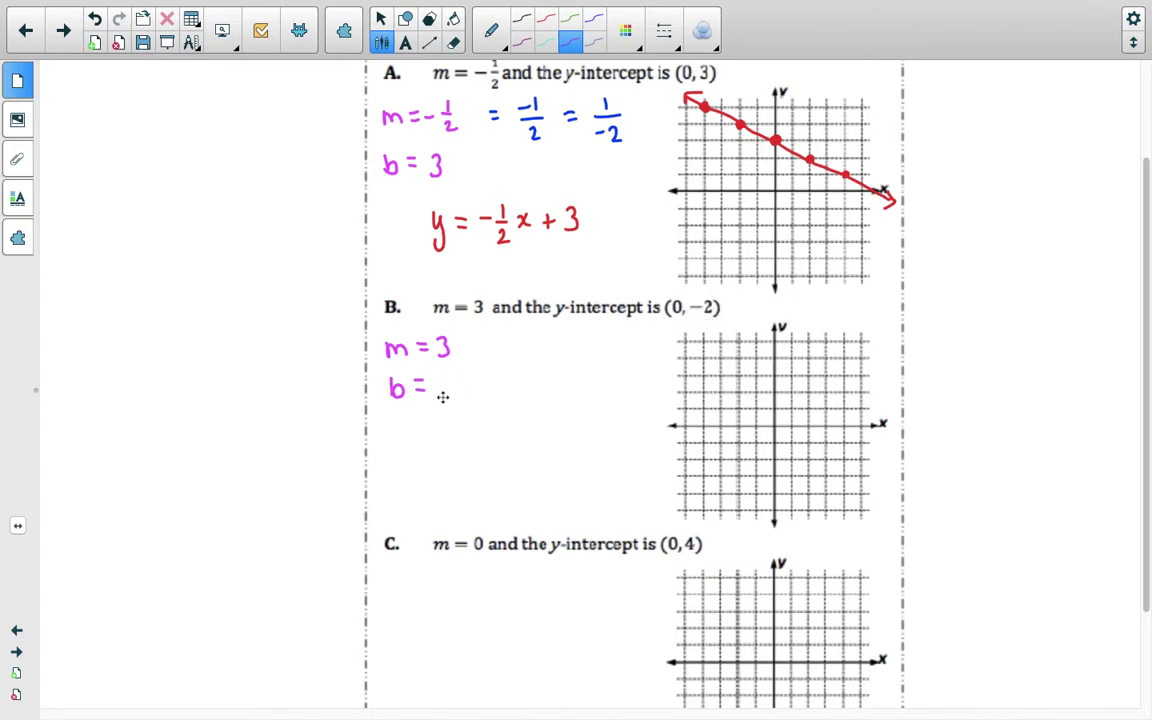
pyautogui.moveTo(448, 388); pyautogui.dragTo(471, 396)
# Write the equation y = 3x - 2 in red below b = -2
pyautogui.click(546, 22)
pyautogui.moveTo(390, 440)
pyautogui.mouseDown()
pyautogui.moveTo(396, 472)
pyautogui.moveTo(420, 442)
pyautogui.mouseUp()
pyautogui.moveTo(408, 450); pyautogui.dragTo(420, 450)
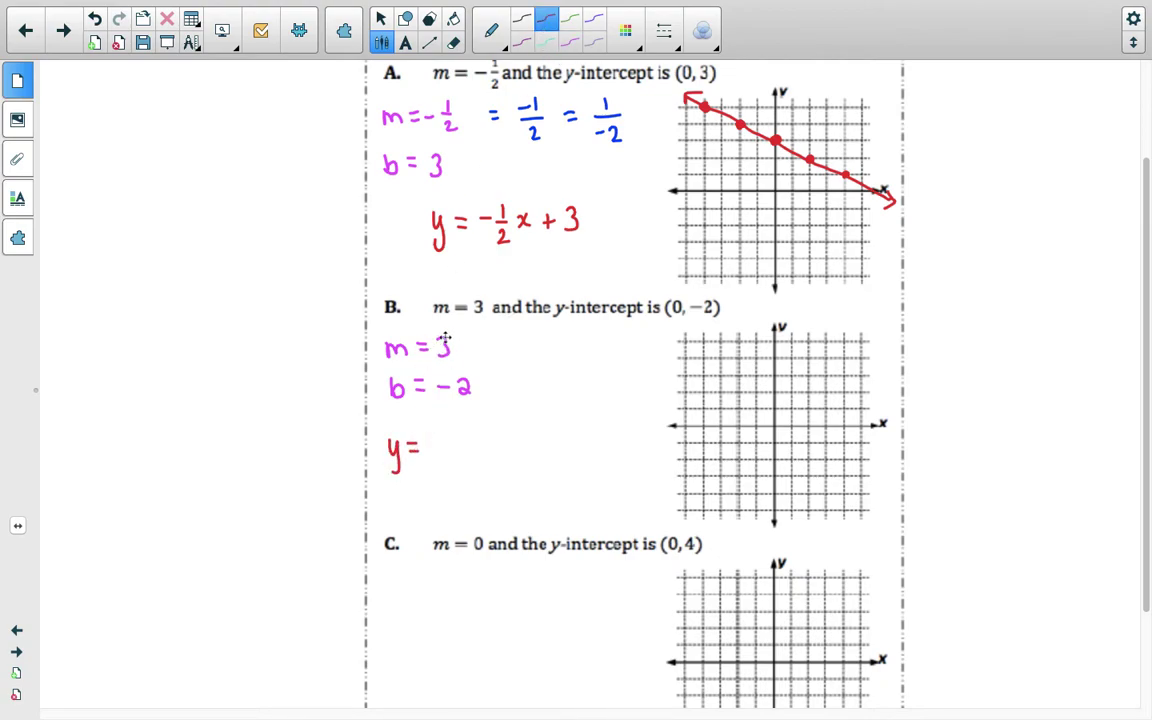
pyautogui.moveTo(436, 444)
pyautogui.mouseDown()
pyautogui.moveTo(432, 457)
pyautogui.moveTo(458, 458)
pyautogui.mouseUp()
pyautogui.moveTo(462, 438); pyautogui.dragTo(447, 458)
pyautogui.moveTo(474, 449); pyautogui.dragTo(510, 455)
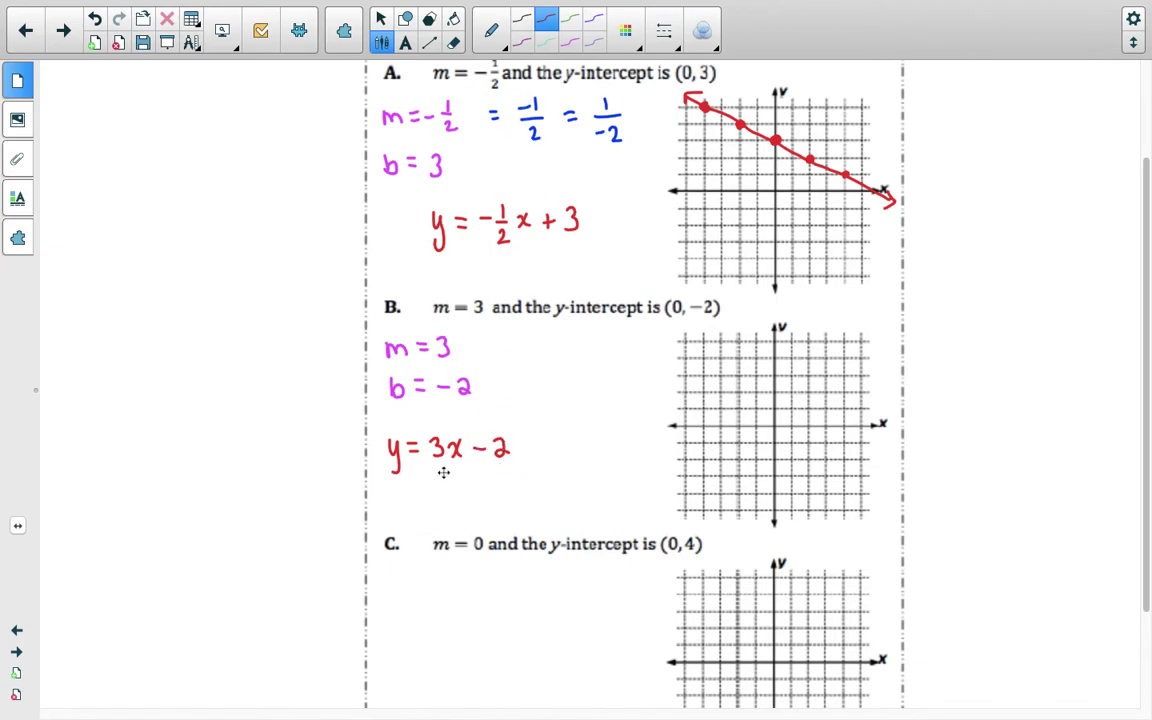
pyautogui.click(594, 19)
pyautogui.click(546, 19)
# In blue, rewrite Example B's slope beside m = 3 as 3/1 = -3/-1
pyautogui.click(594, 19)
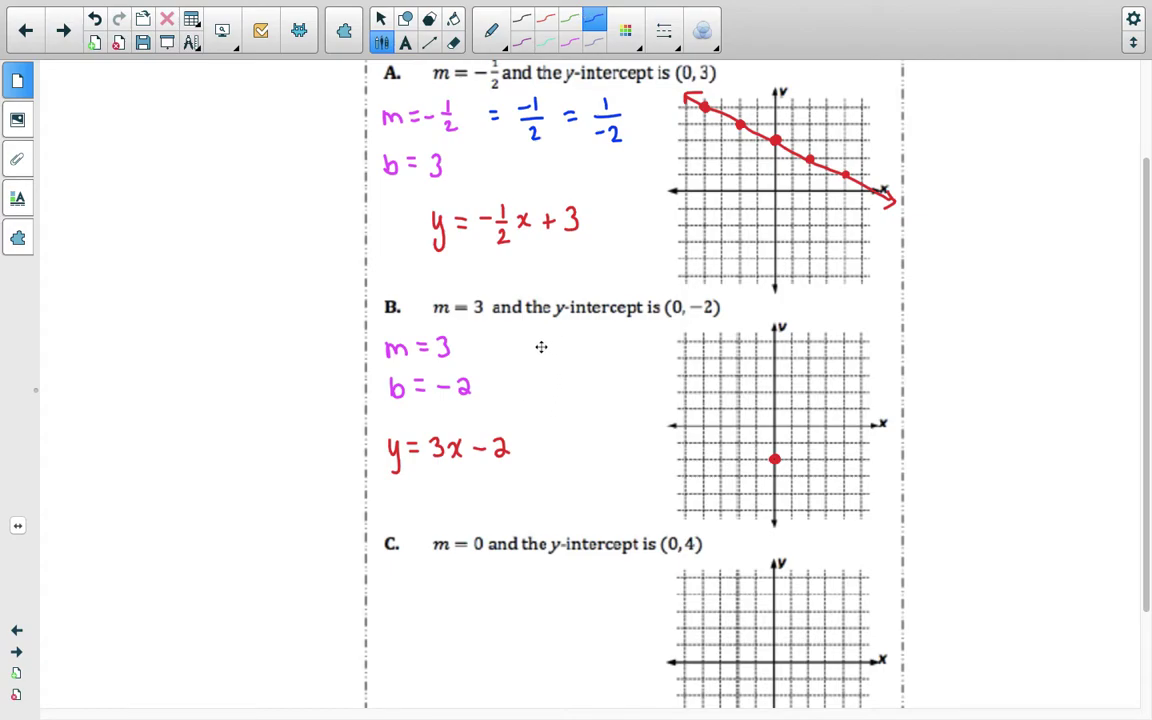
pyautogui.moveTo(526, 346); pyautogui.dragTo(538, 346)
pyautogui.moveTo(526, 353); pyautogui.dragTo(557, 349)
pyautogui.moveTo(553, 355)
pyautogui.mouseDown()
pyautogui.moveTo(571, 355)
pyautogui.moveTo(563, 369)
pyautogui.mouseUp()
pyautogui.moveTo(590, 349); pyautogui.dragTo(601, 348)
pyautogui.moveTo(590, 355)
pyautogui.mouseDown()
pyautogui.moveTo(643, 351)
pyautogui.moveTo(628, 368)
pyautogui.moveTo(635, 349)
pyautogui.moveTo(637, 377)
pyautogui.mouseUp()
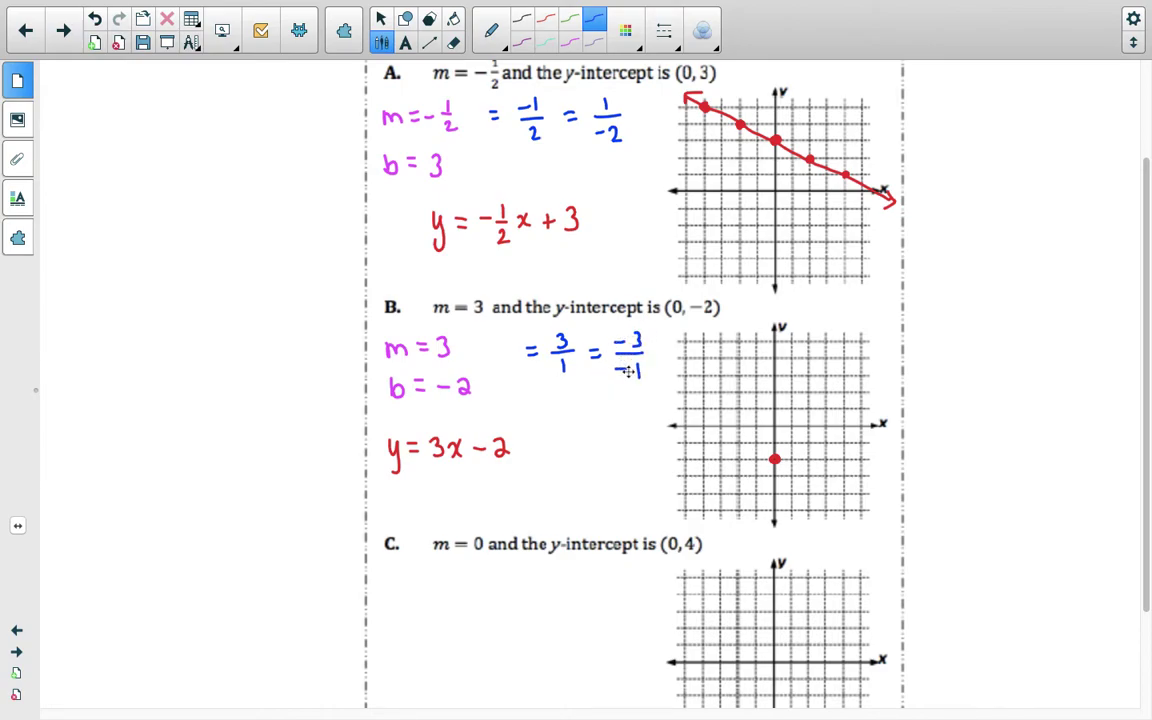